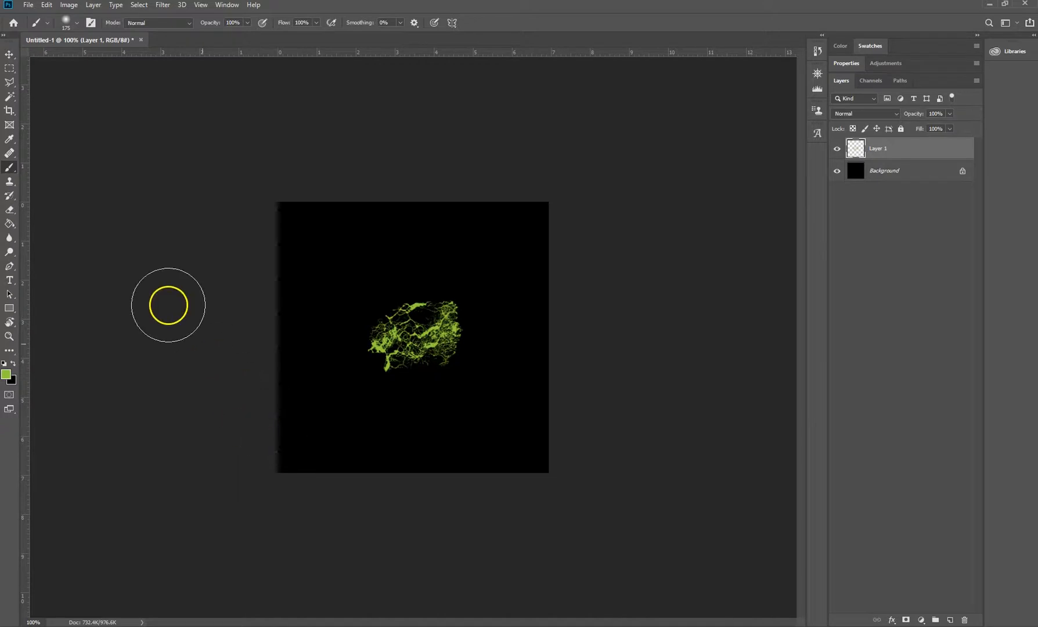
- With the Clone Stamp, sample the green texture's left edge and paint a full copy in the canvas's upper-left area
left_click(10, 183)
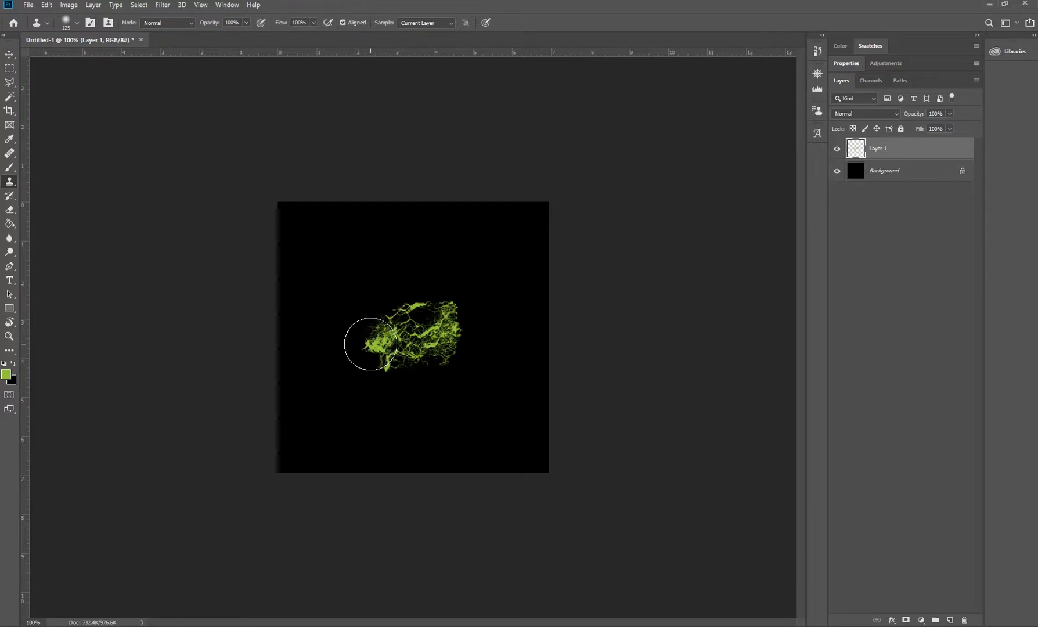
mouse_move(370, 344)
left_mouse_down()
mouse_move(382, 336)
mouse_move(376, 348)
left_mouse_up()
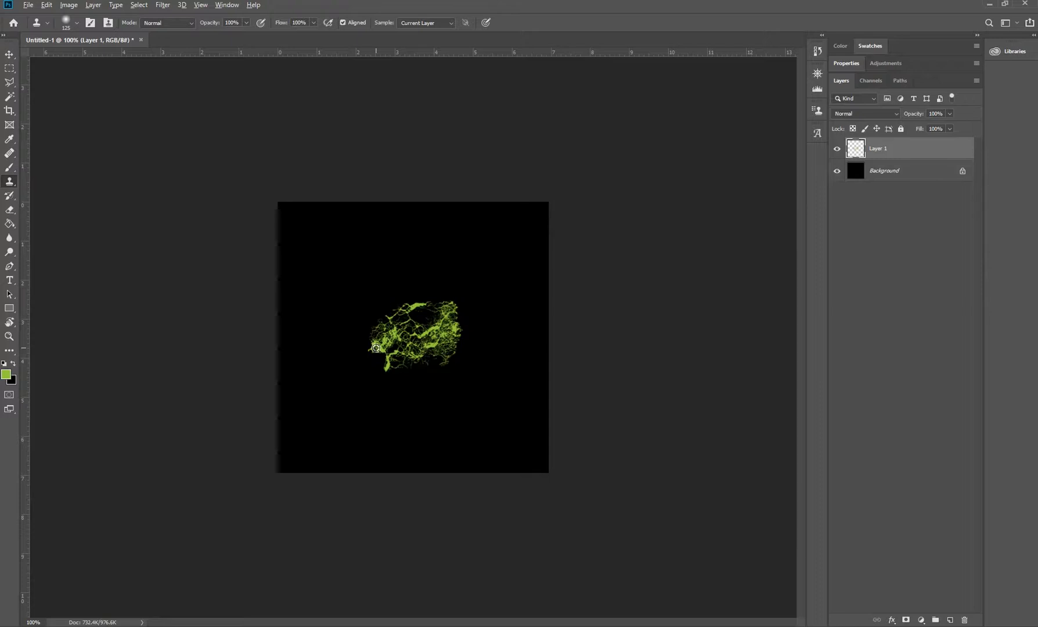
left_click_drag(376, 347, 374, 346)
left_click(373, 346)
left_click_drag(373, 346, 344, 260)
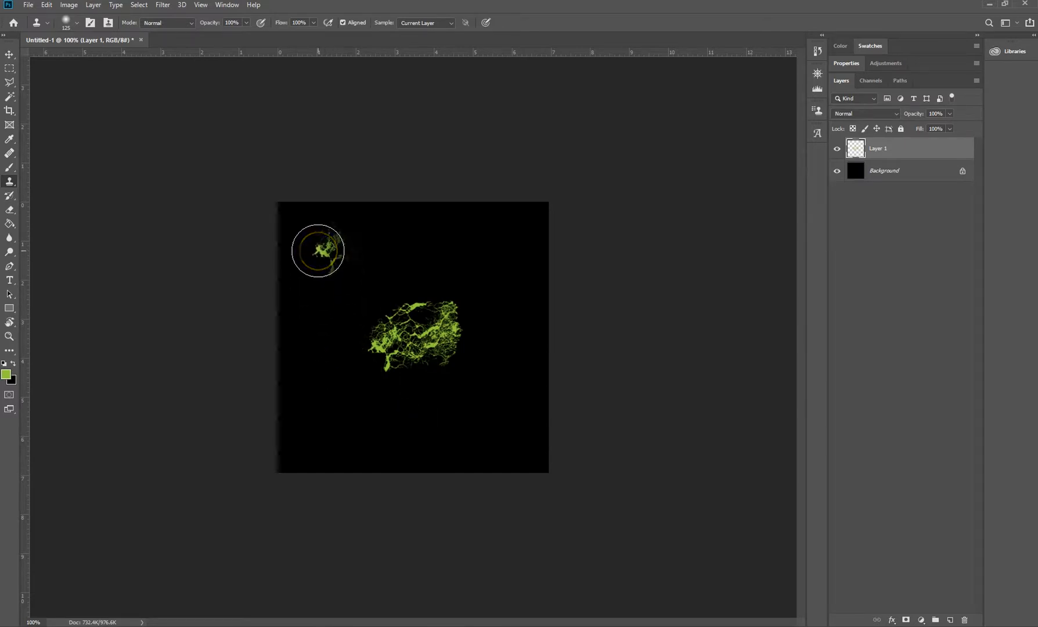
left_click(323, 252)
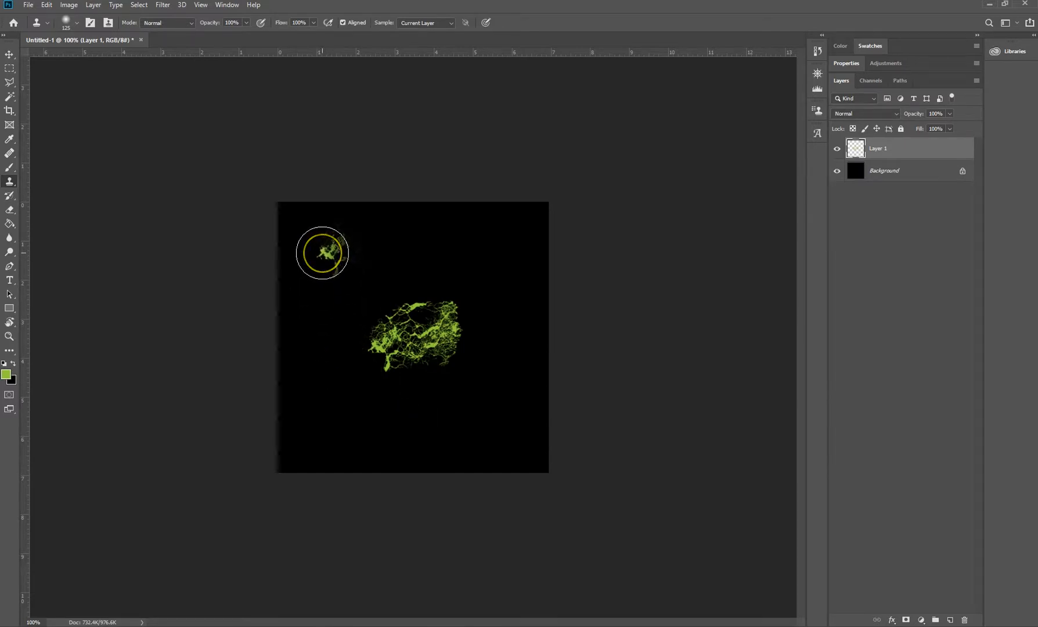
mouse_move(322, 253)
left_mouse_down()
mouse_move(415, 228)
mouse_move(424, 248)
mouse_move(355, 277)
mouse_move(320, 268)
mouse_move(324, 232)
mouse_move(382, 213)
mouse_move(401, 225)
mouse_move(407, 263)
mouse_move(336, 272)
mouse_move(328, 242)
mouse_move(376, 222)
left_mouse_up()
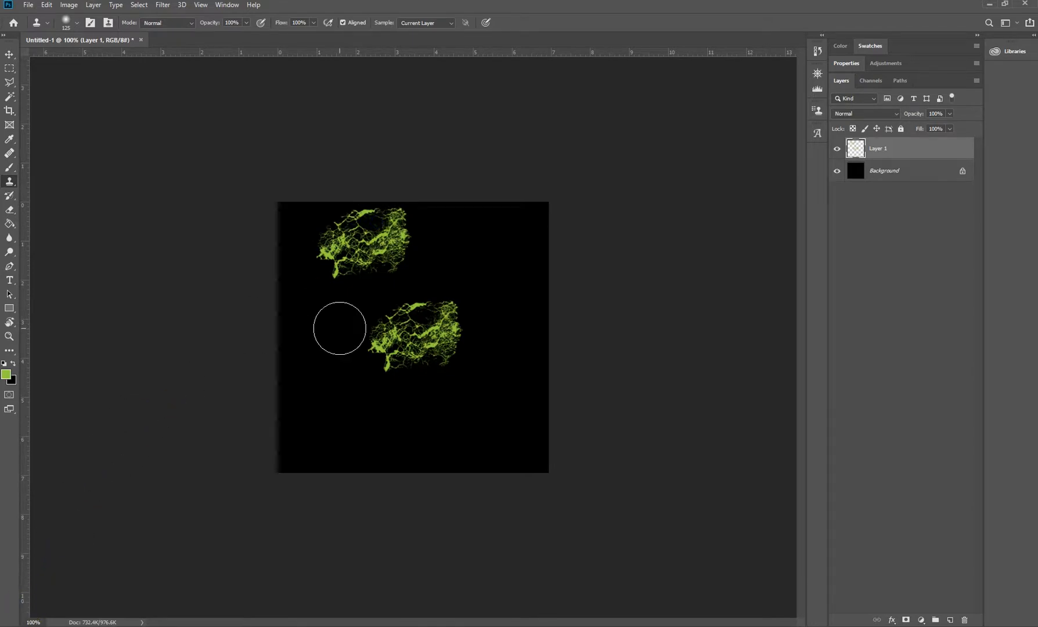
left_click_drag(356, 273, 355, 268)
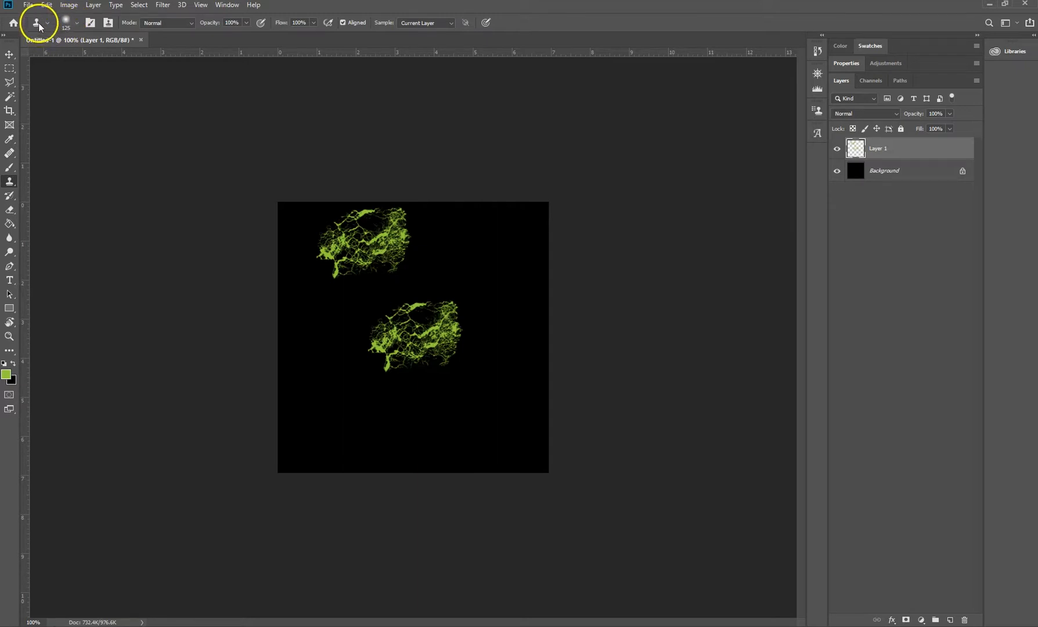
- Examine the clone brush's size, hardness and available brush presets
left_click(78, 23)
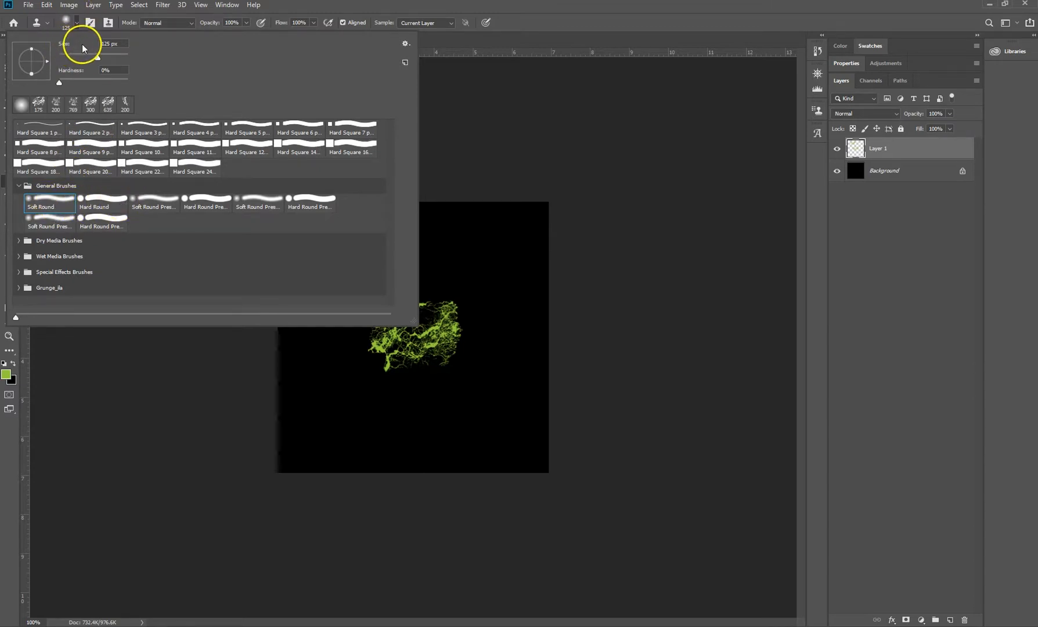
left_click(137, 72)
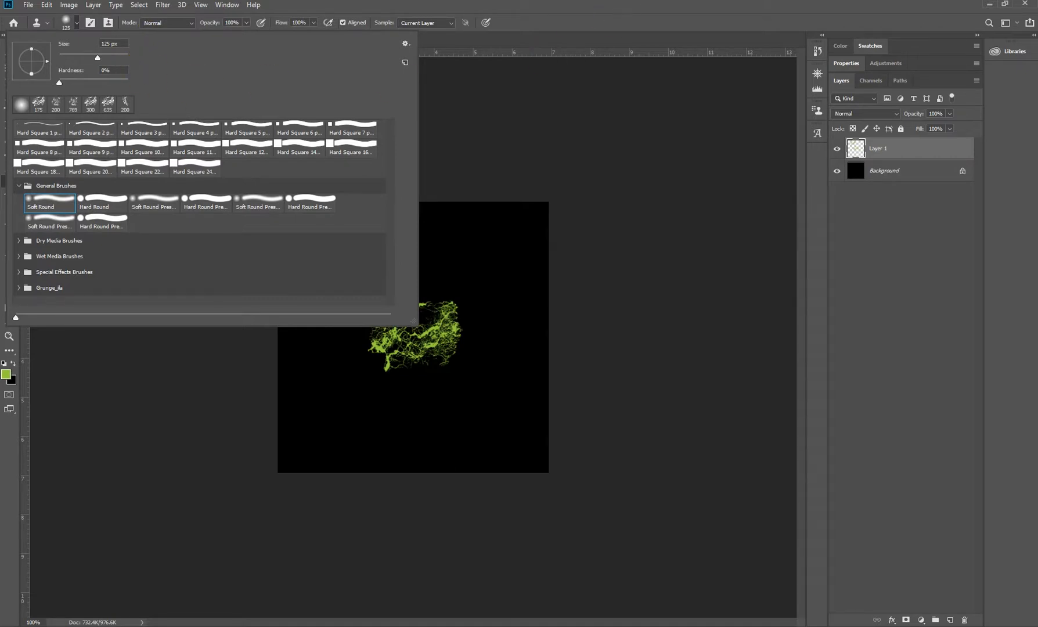
left_click(603, 22)
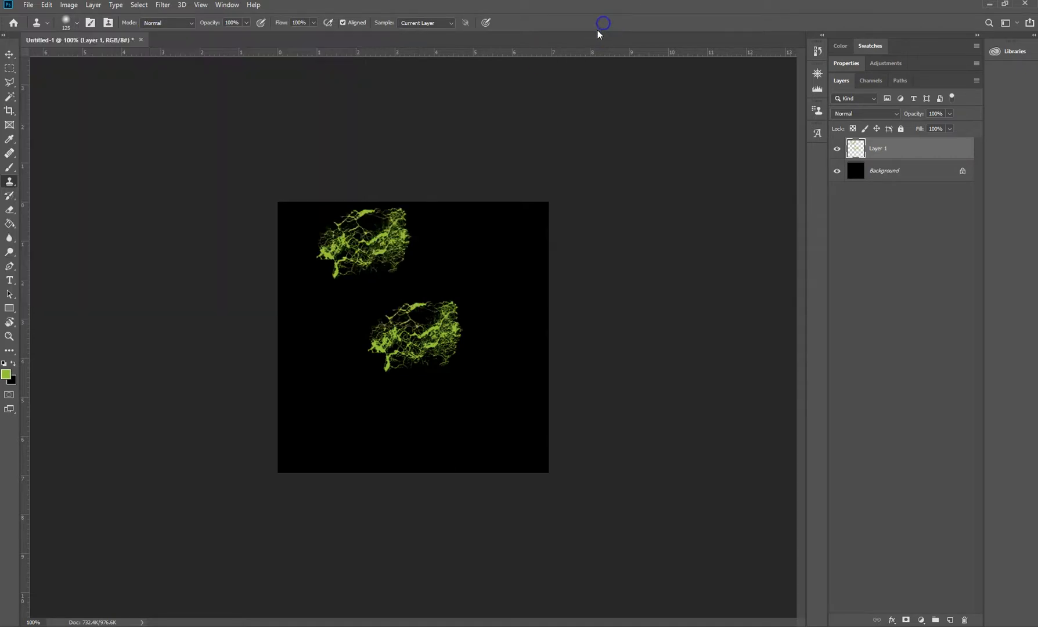
right_click(438, 266)
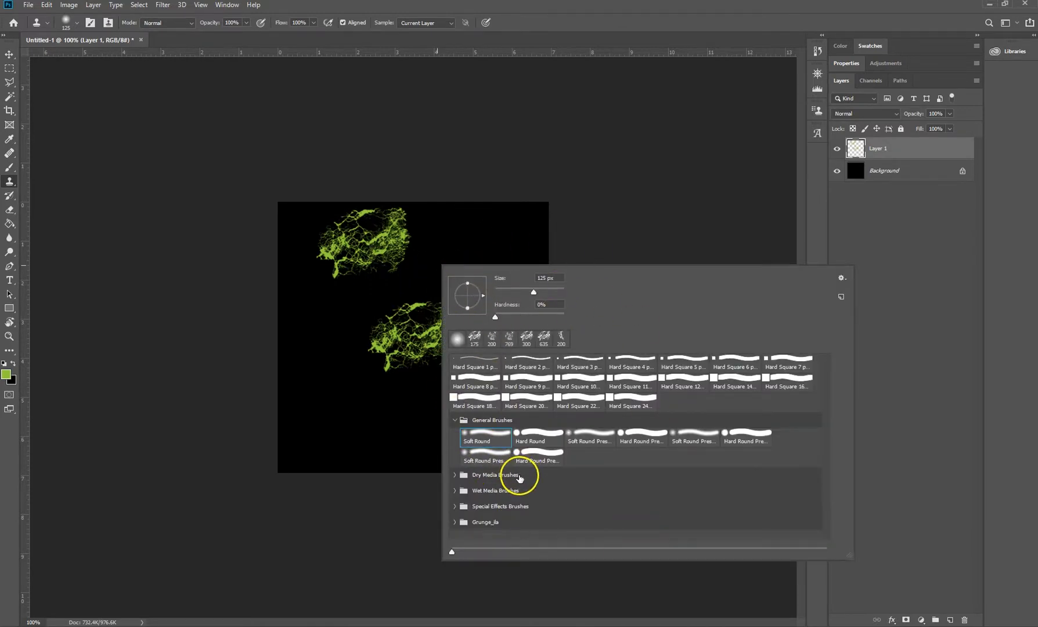
left_click(572, 23)
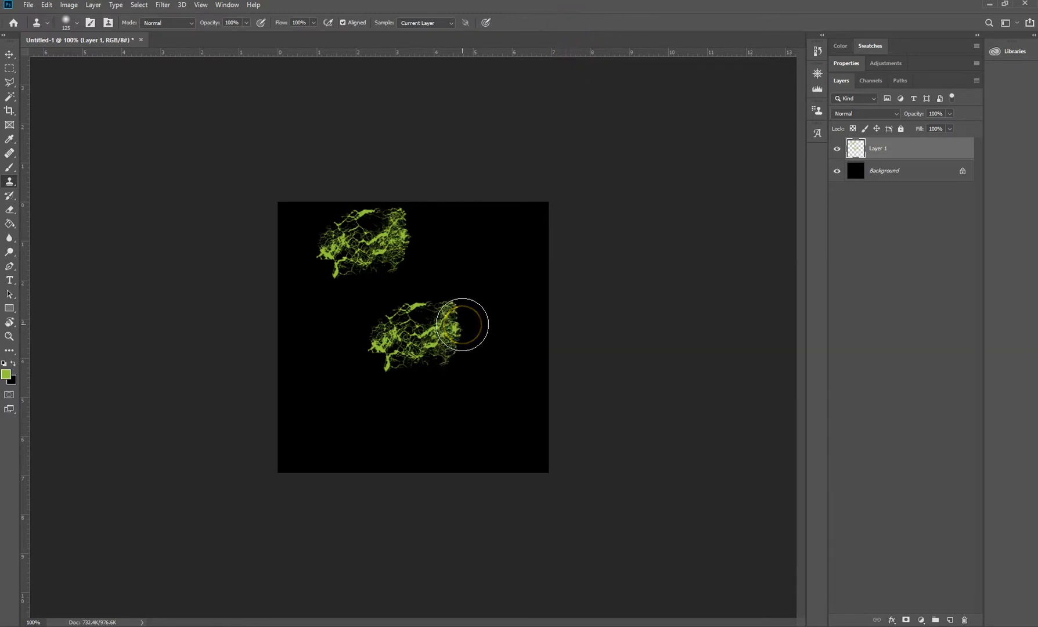
- Resize the clone brush to 150 px
left_click(460, 326)
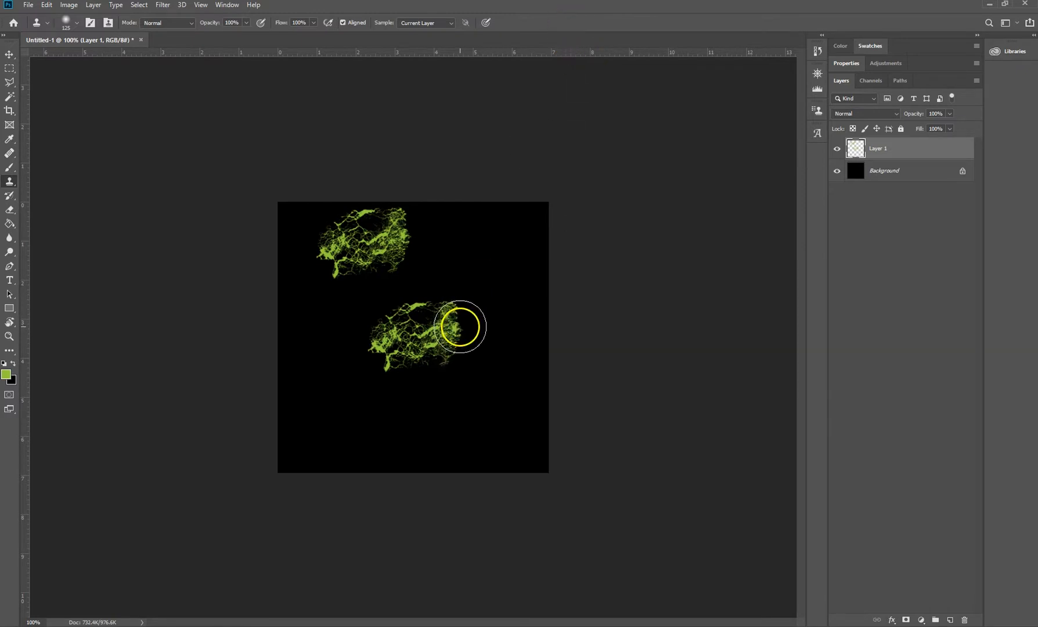
key("bracketleft")
key("bracketleft")
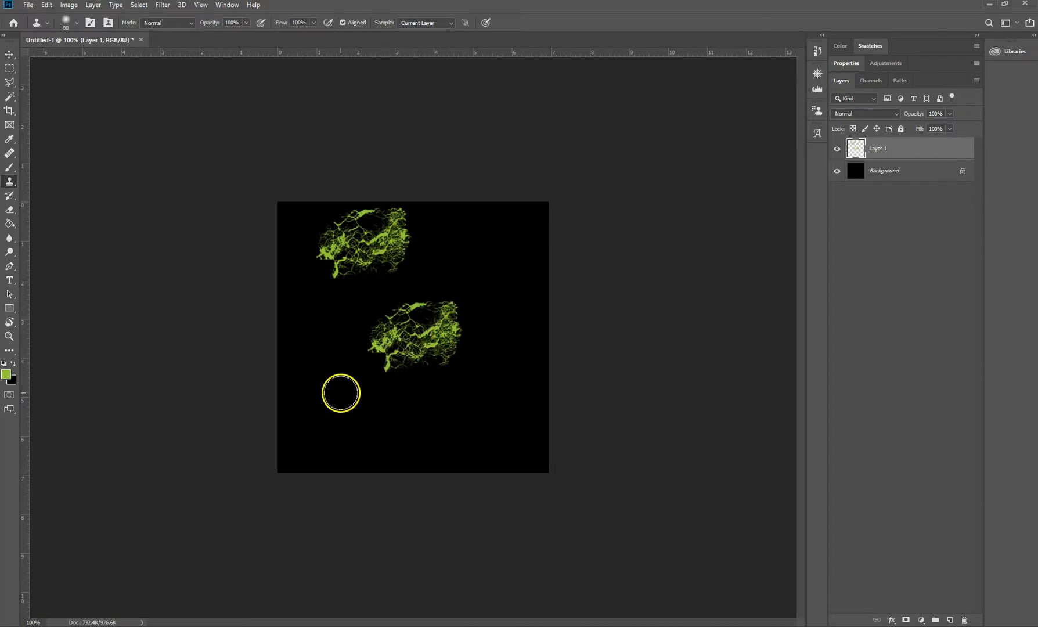
key("bracketright")
key("bracketright")
key("bracketright")
key("bracketright")
key("bracketright")
key("bracketright")
key("bracketright")
key("bracketleft")
key("bracketleft")
key("bracketleft")
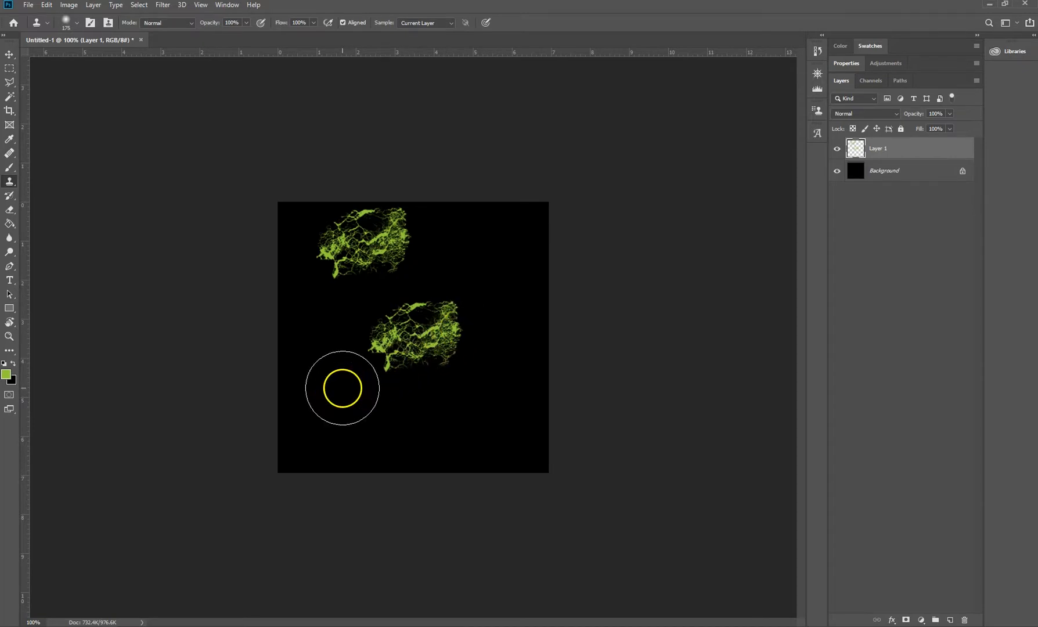
key("bracketright")
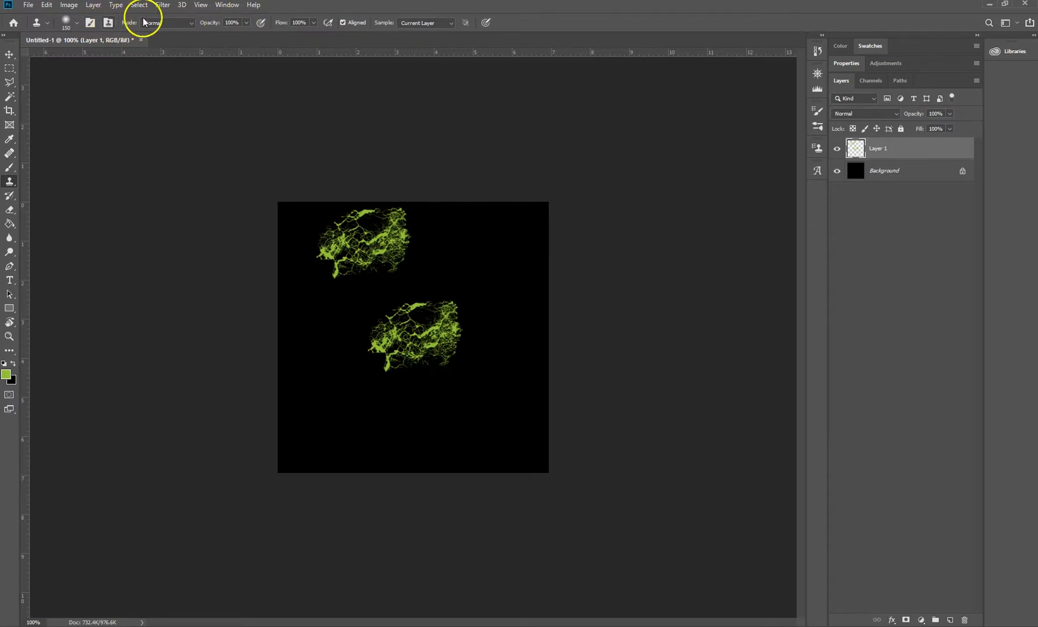
- Store different sample points of the centre green texture in the second, third and fourth clone sources
left_click(109, 24)
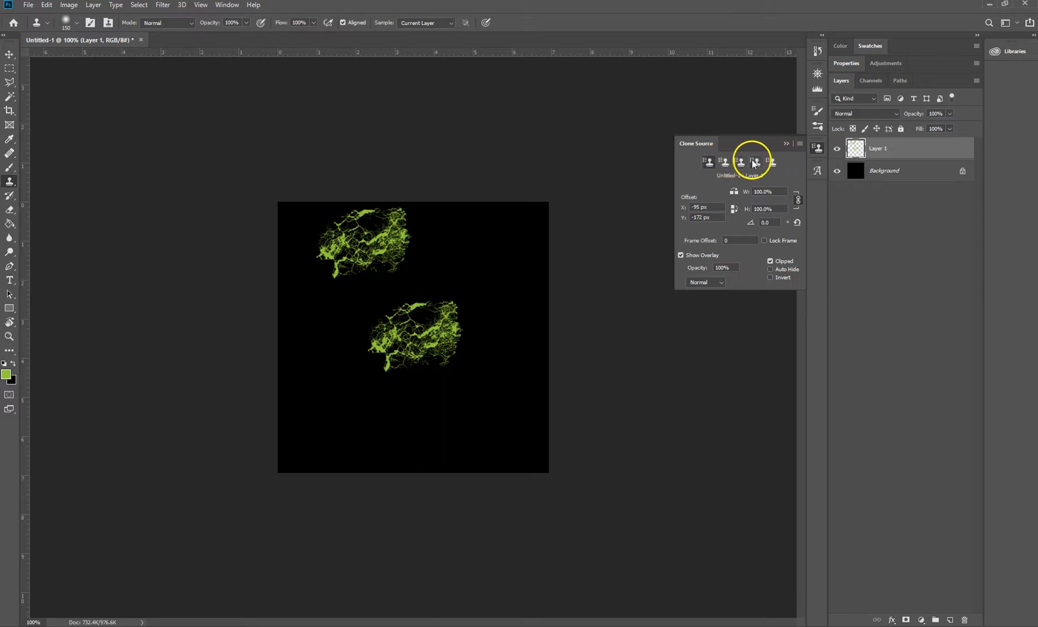
left_click(708, 162)
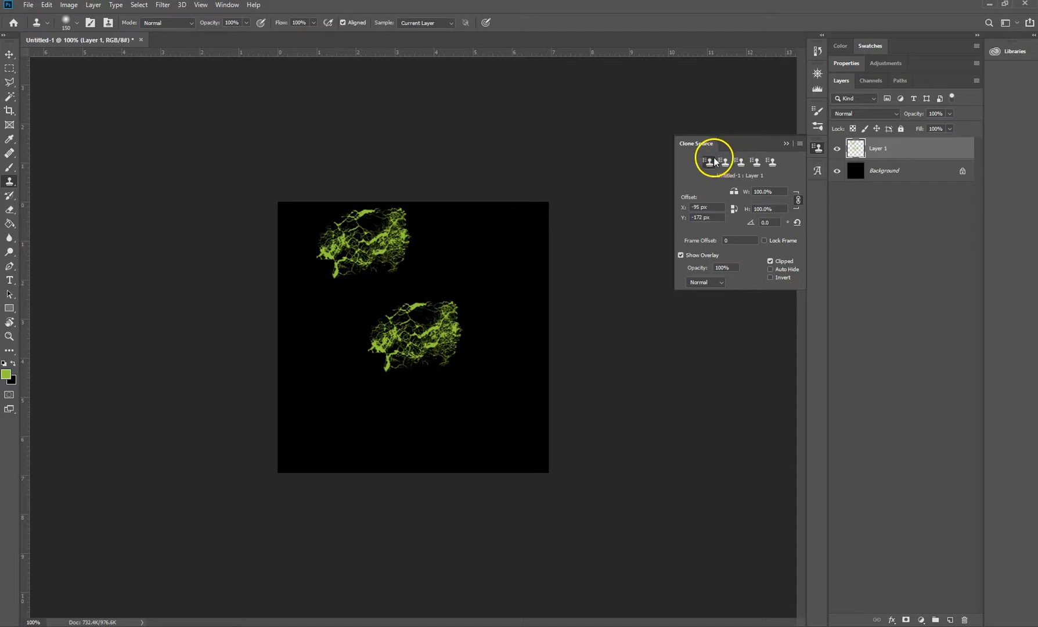
left_click(723, 165)
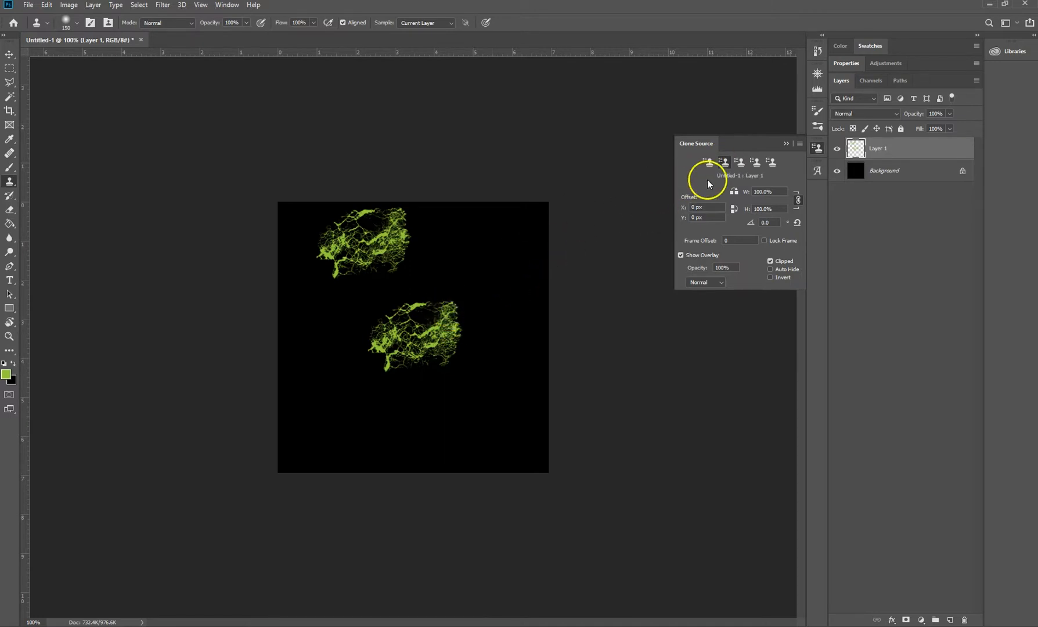
left_click(740, 162)
left_click(434, 347, "alt")
left_click(756, 162)
left_click(398, 355, "alt")
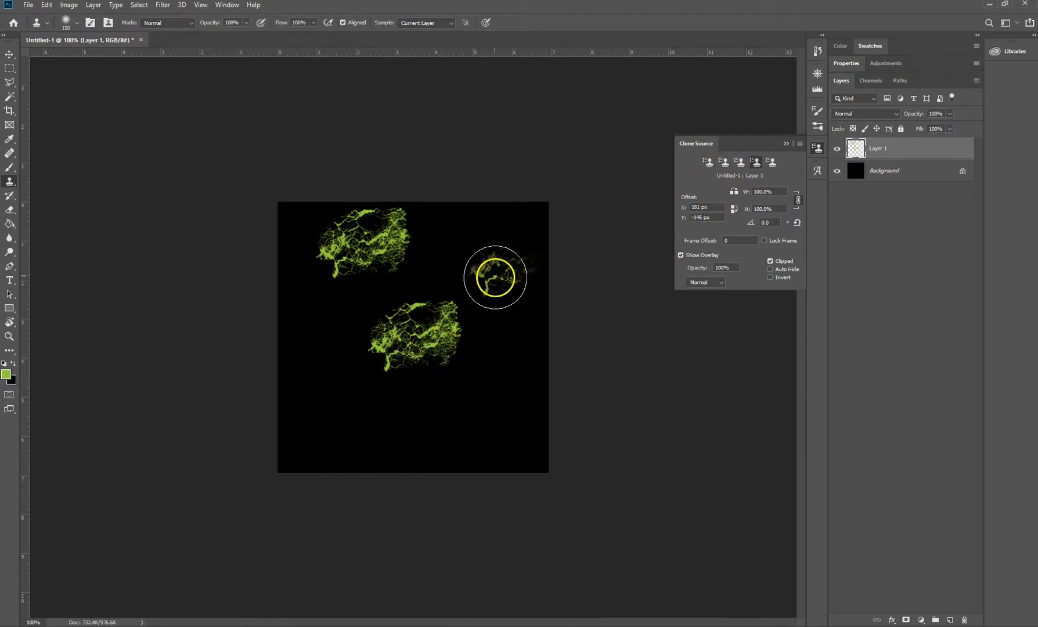
- Try a short stroke from the third clone source in the canvas's upper-right area, and undo it
left_click(740, 162)
left_click_drag(486, 259, 480, 259)
key("ctrl+z")
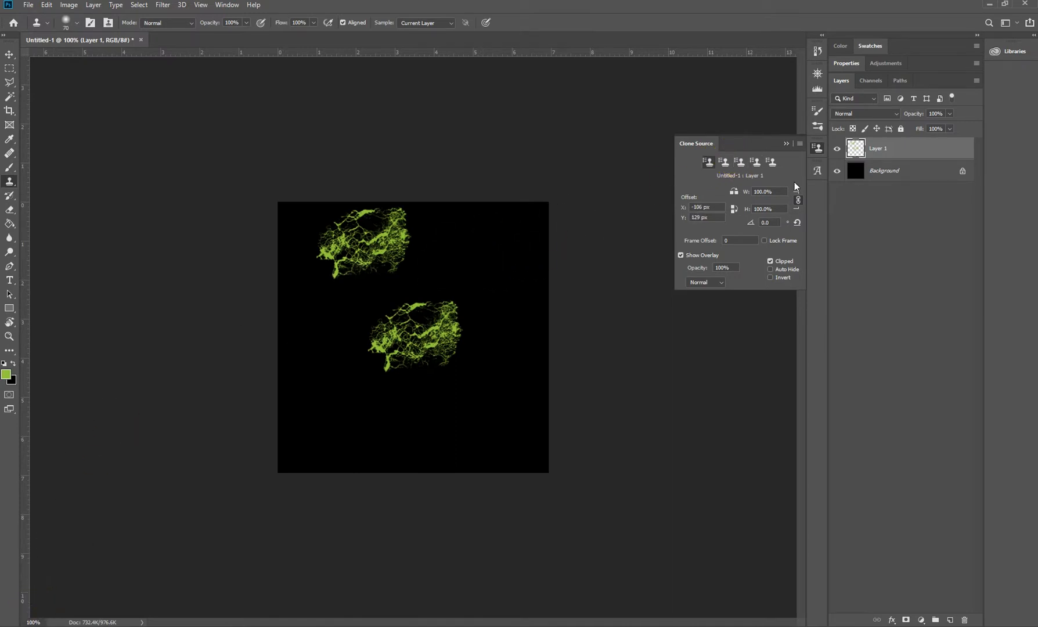
- Reduce the clone source's linked width and height scale and paint a smaller texture copy in the canvas's lower-left area
left_click(794, 182)
left_click(762, 194)
left_click(759, 192)
left_click(758, 196)
key("Return")
mouse_move(320, 437)
left_mouse_down()
mouse_move(332, 404)
mouse_move(357, 406)
mouse_move(350, 428)
mouse_move(320, 421)
mouse_move(352, 423)
mouse_move(355, 409)
mouse_move(329, 423)
left_mouse_up()
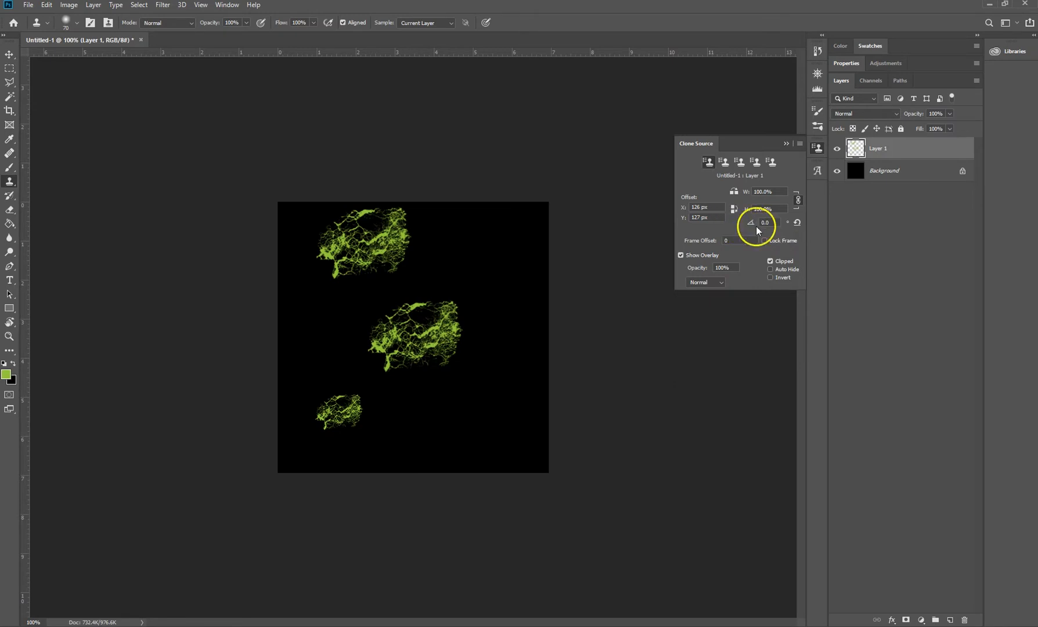
- Rotate the clone source to 45°, sample the centre texture's lower tip and paint a rotated copy in the canvas's lower-right corner
left_click(766, 222)
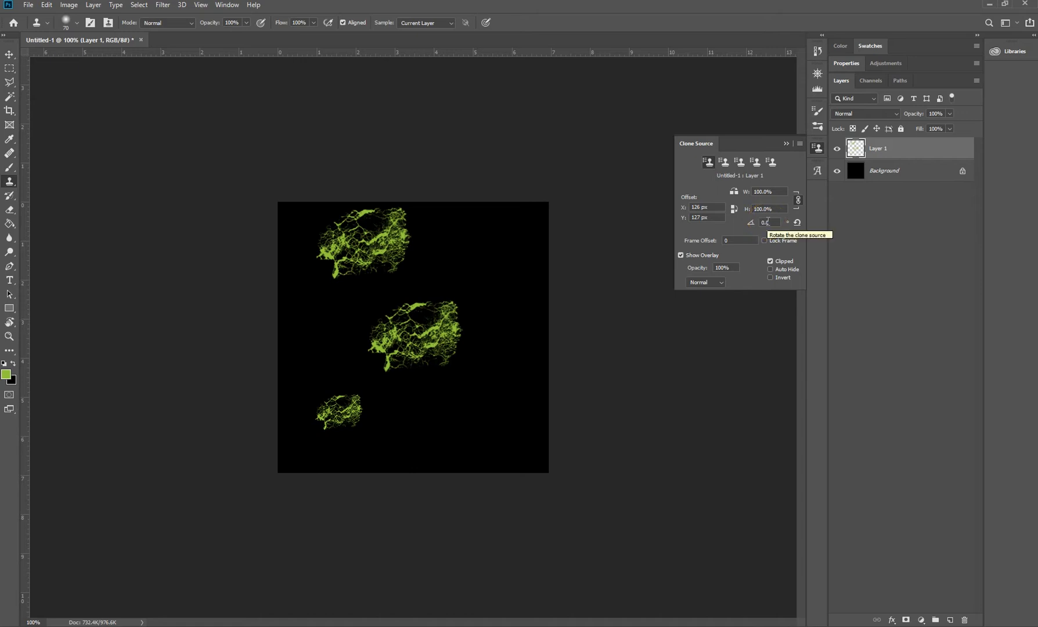
double_click(769, 222)
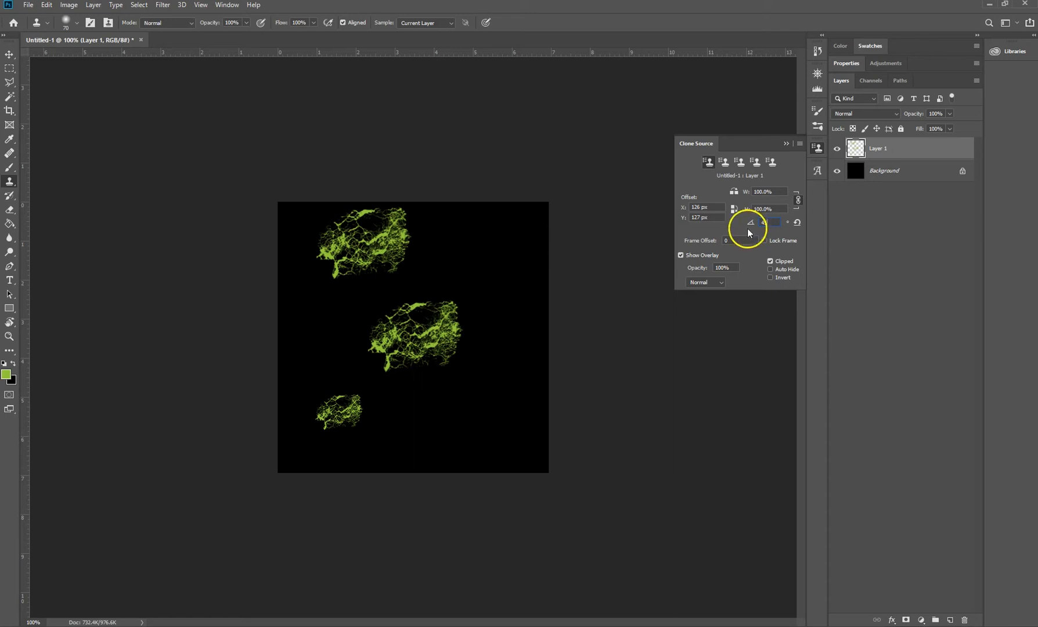
key("Return")
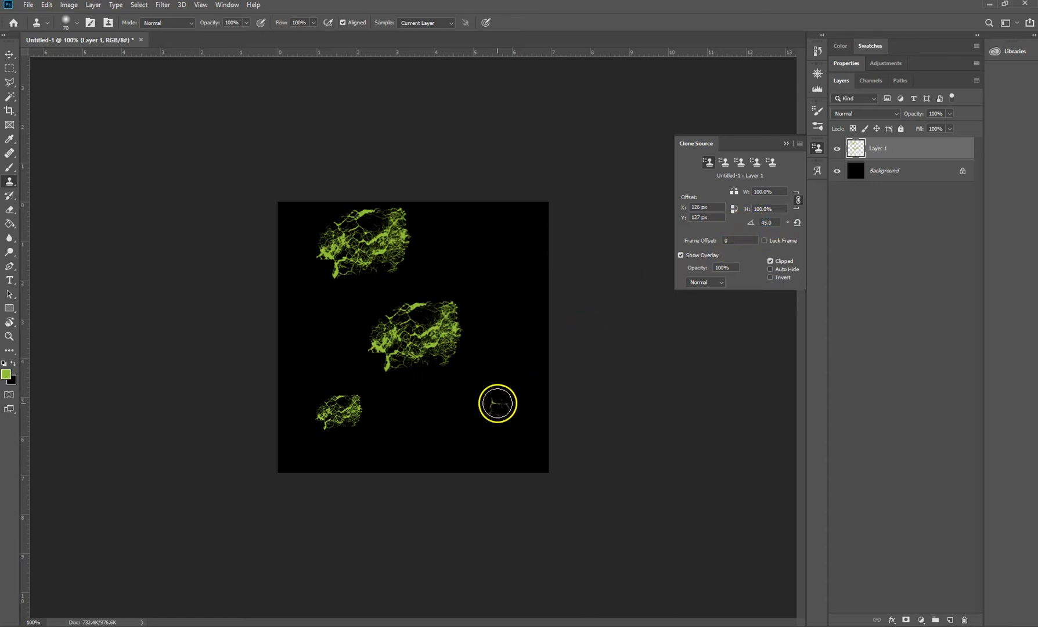
left_click(387, 366, "alt")
left_click(461, 427)
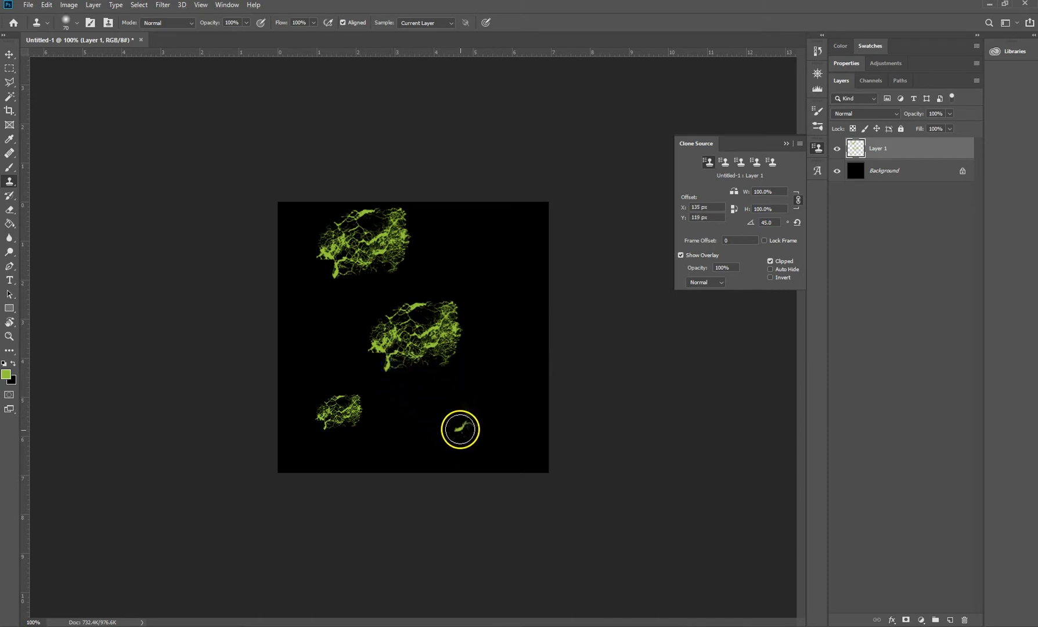
mouse_move(466, 423)
left_mouse_down()
mouse_move(478, 394)
mouse_move(525, 396)
mouse_move(535, 432)
mouse_move(484, 414)
mouse_move(533, 442)
mouse_move(535, 457)
mouse_move(466, 446)
mouse_move(513, 467)
mouse_move(545, 432)
mouse_move(514, 413)
mouse_move(482, 404)
mouse_move(468, 422)
mouse_move(464, 411)
mouse_move(499, 395)
mouse_move(533, 416)
left_mouse_up()
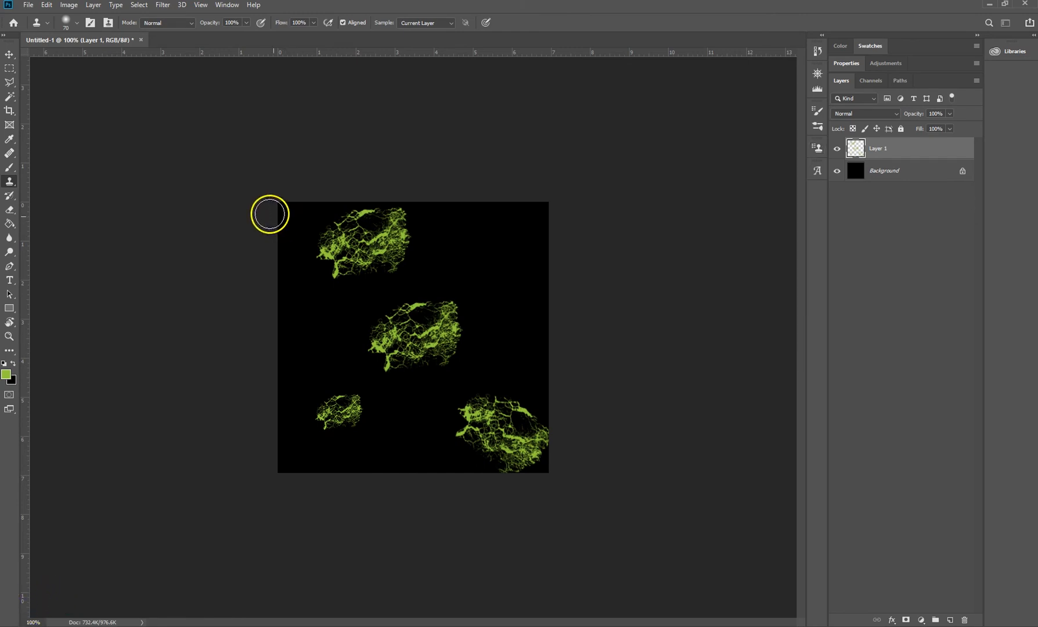
- Set the Clone Stamp opacity to 43%, resample the centre texture's lower tip and paint a fainter copy in the canvas's upper-right area
left_click(210, 17)
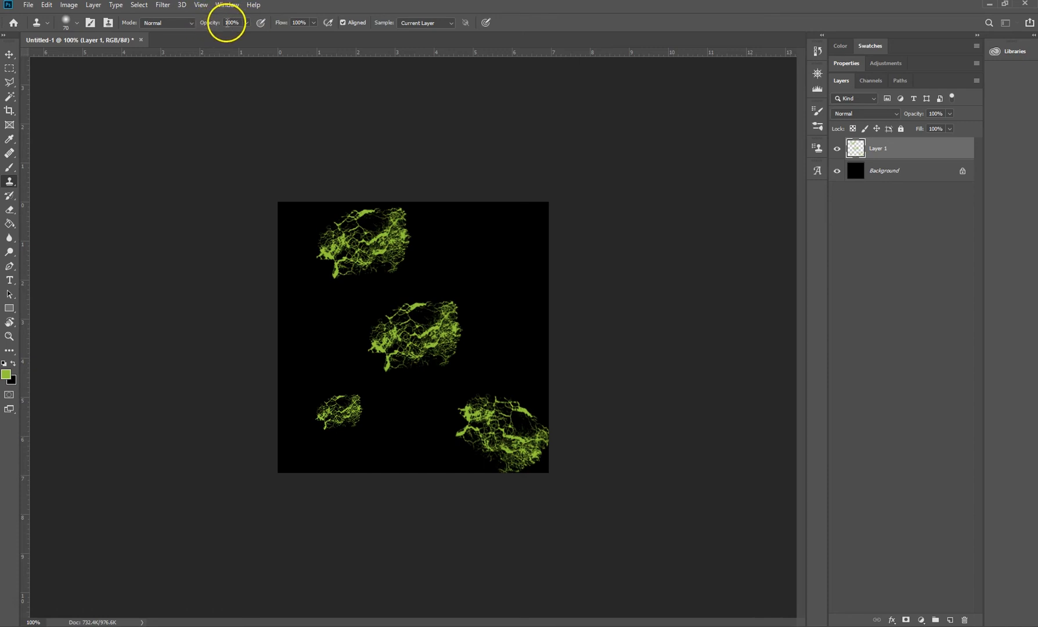
left_click(228, 22)
type("5")
left_click_drag(248, 35, 231, 36)
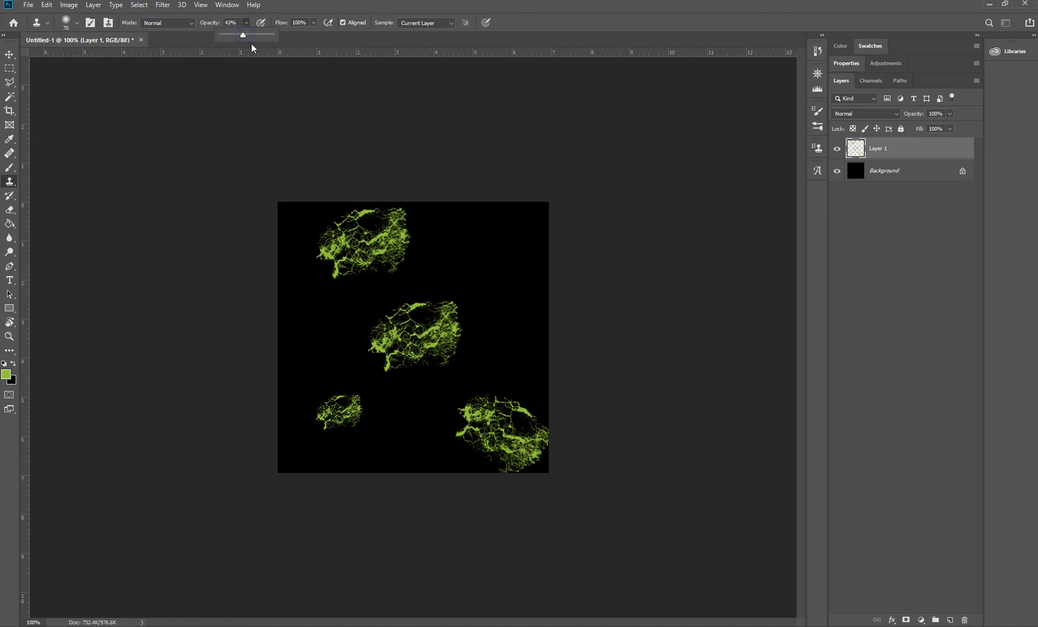
left_click(390, 365, "alt")
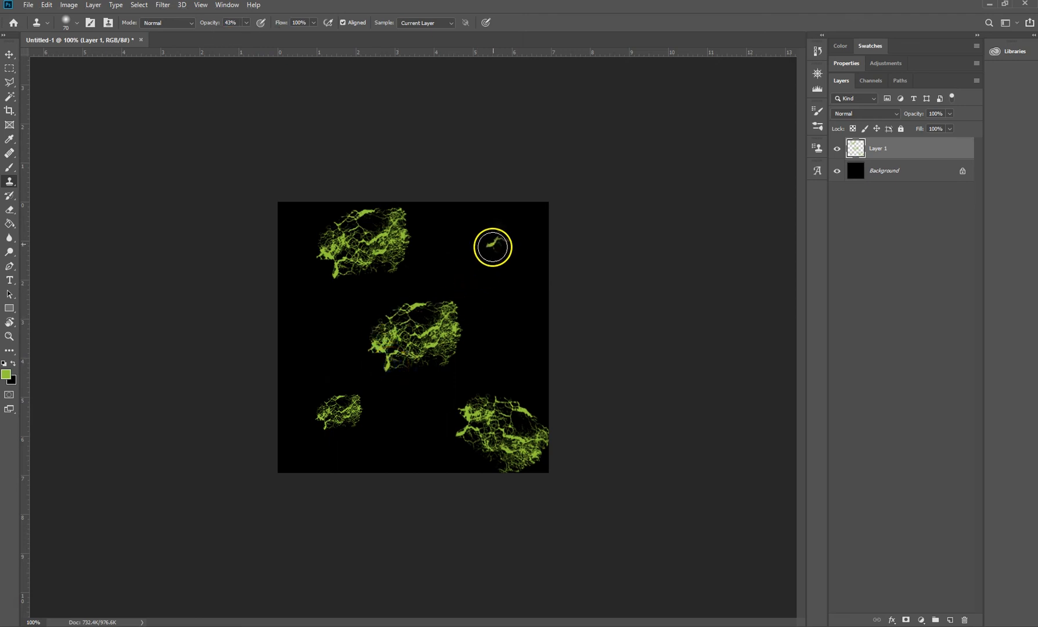
mouse_move(469, 262)
left_mouse_down()
mouse_move(496, 228)
mouse_move(511, 231)
mouse_move(522, 262)
mouse_move(475, 269)
mouse_move(527, 282)
mouse_move(538, 263)
mouse_move(516, 242)
mouse_move(498, 250)
mouse_move(500, 267)
mouse_move(525, 279)
mouse_move(485, 291)
mouse_move(450, 214)
left_mouse_up()
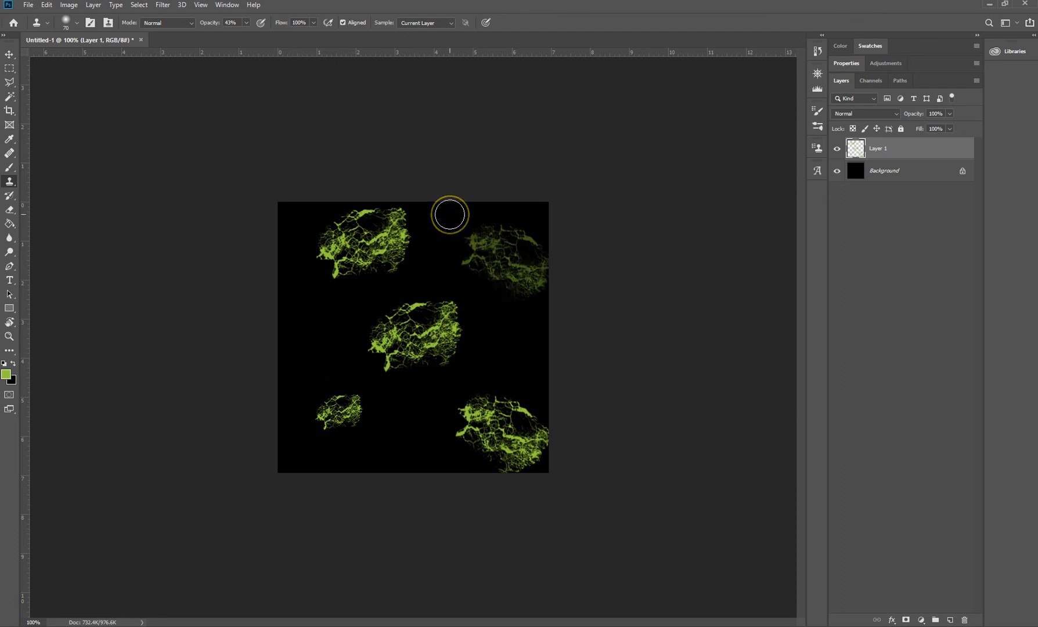